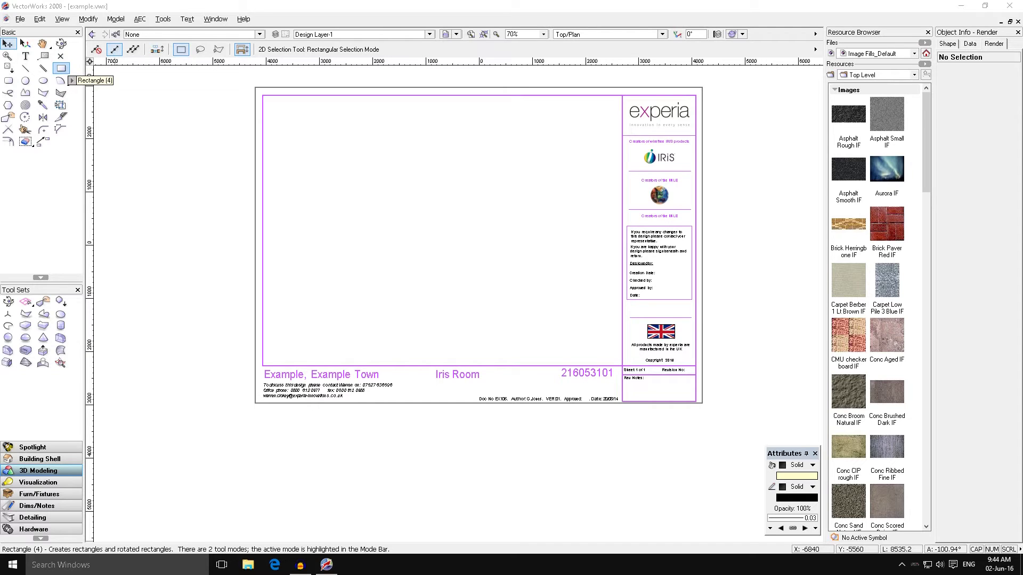
- Draw a 5000 × 3500 rectangle and nudge it to X -3139.2, Y 2020
left_click(61, 68)
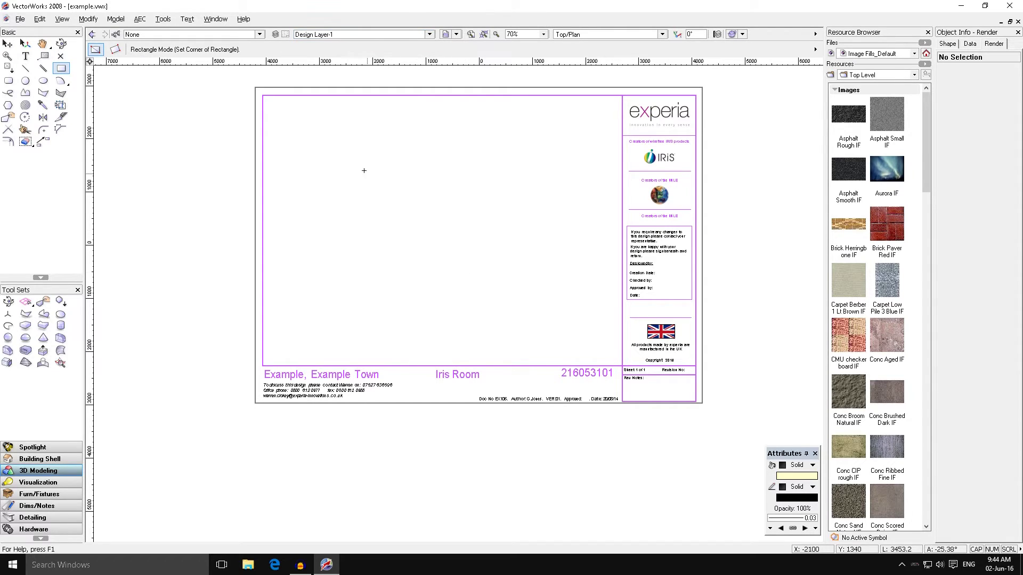
left_click_drag(308, 145, 549, 292)
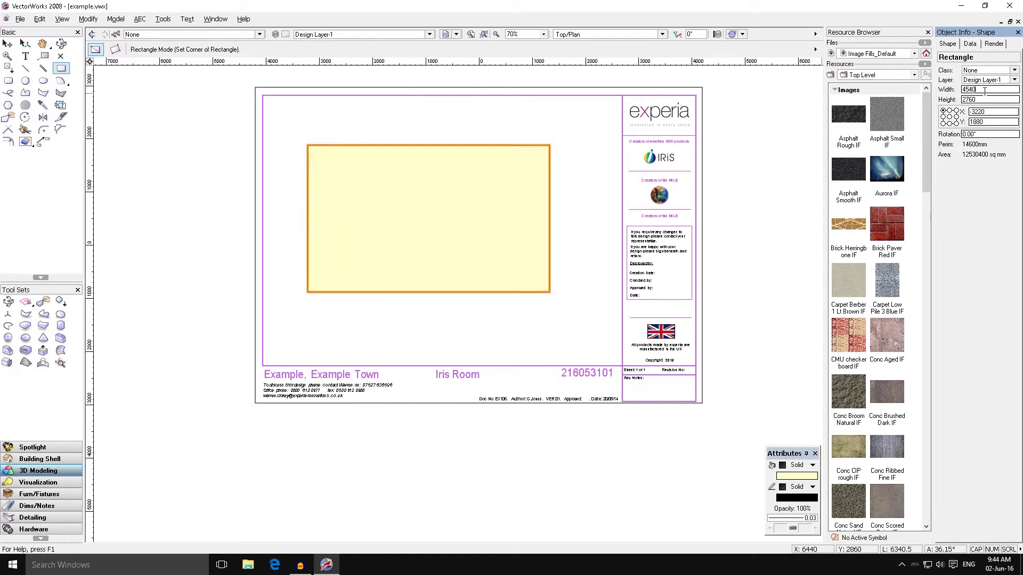
double_click(984, 90)
type("5")
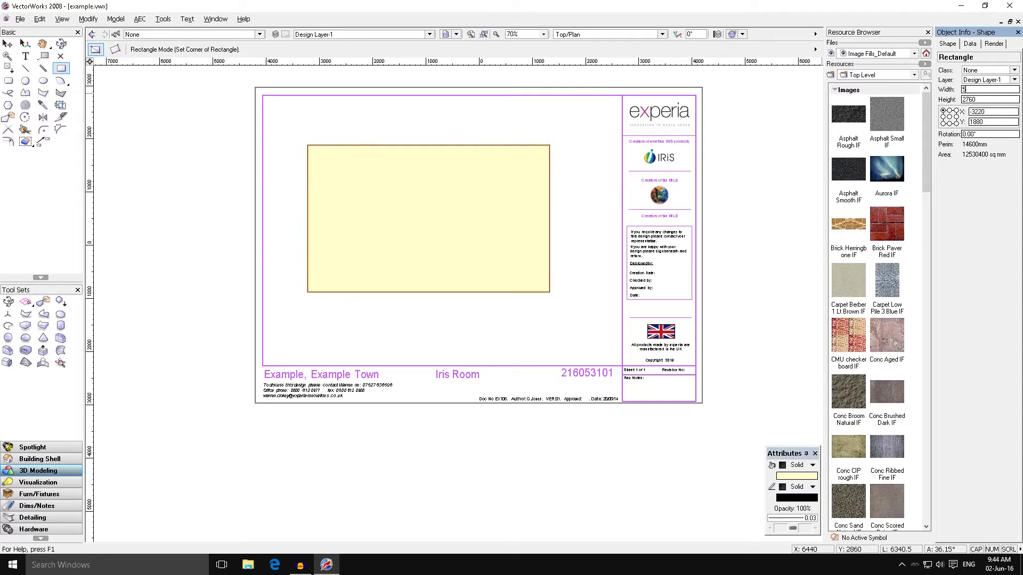
type("000")
key("Tab")
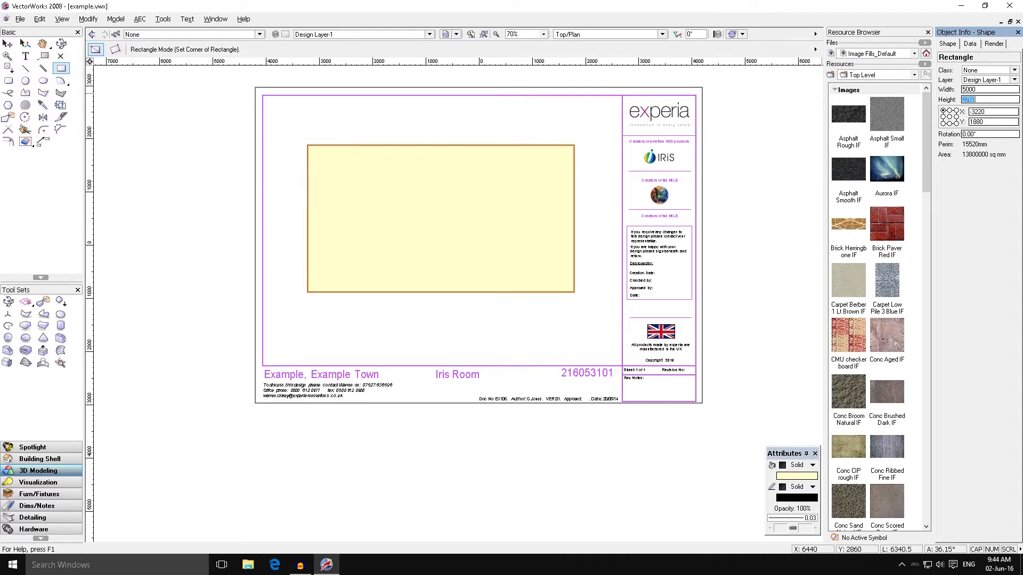
type("3500")
key("Return")
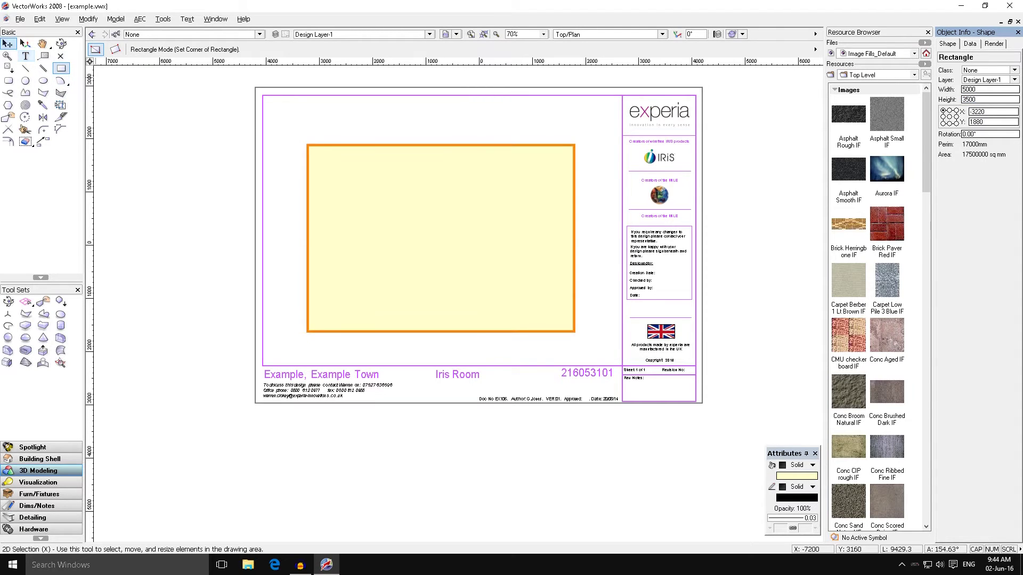
left_click(7, 44)
mouse_move(466, 147)
left_mouse_down()
mouse_move(478, 131)
mouse_move(470, 139)
left_mouse_up()
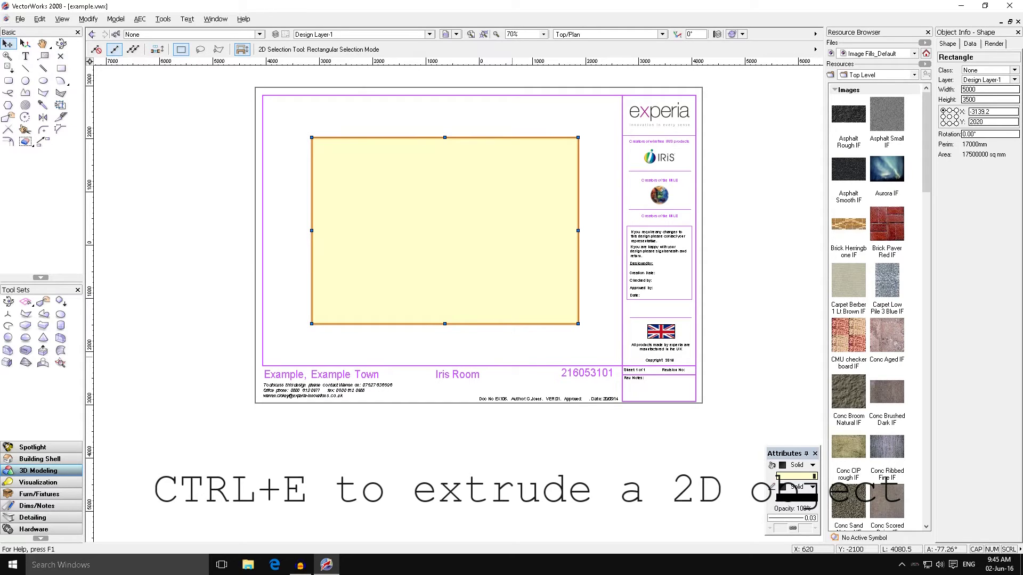
- Extrude the rectangle 10 mm and inspect it in Right Isometric view
key("ctrl+e")
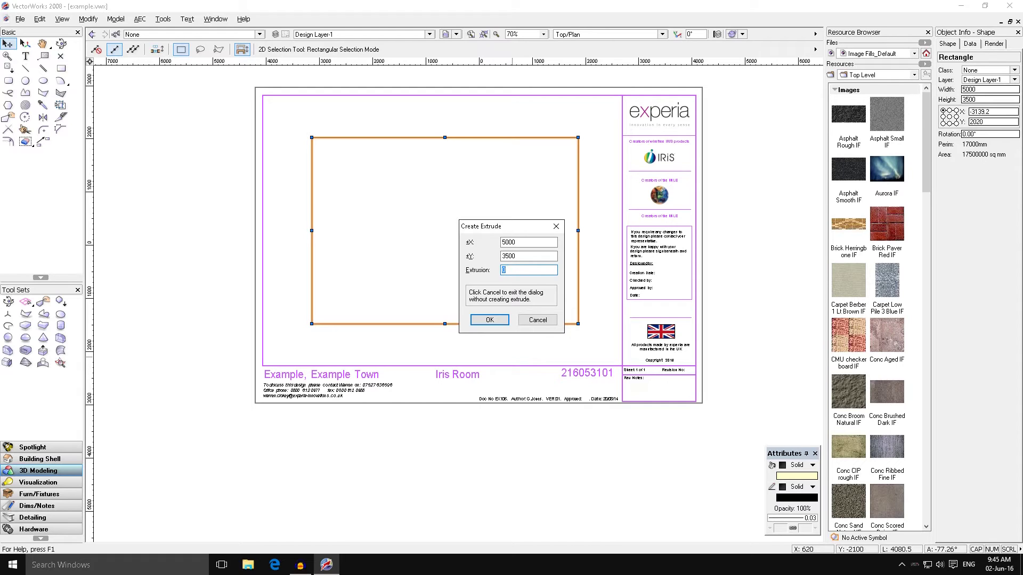
left_click(490, 320)
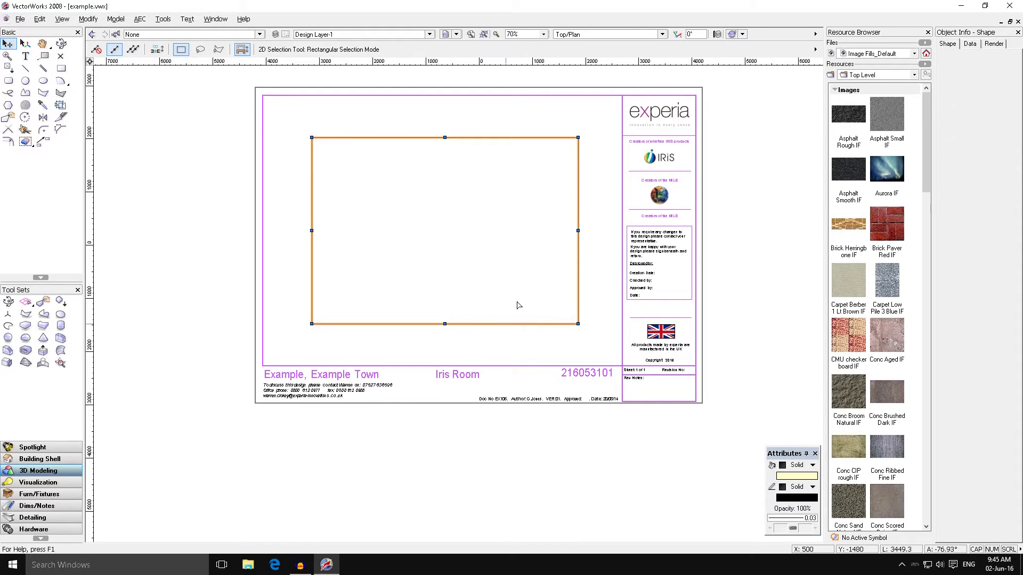
left_click(662, 34)
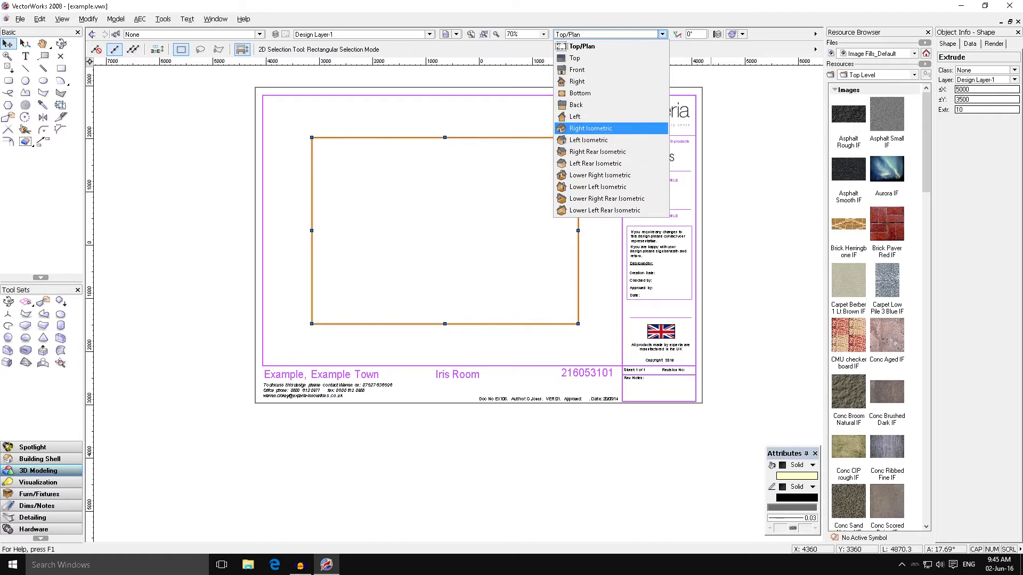
left_click(585, 141)
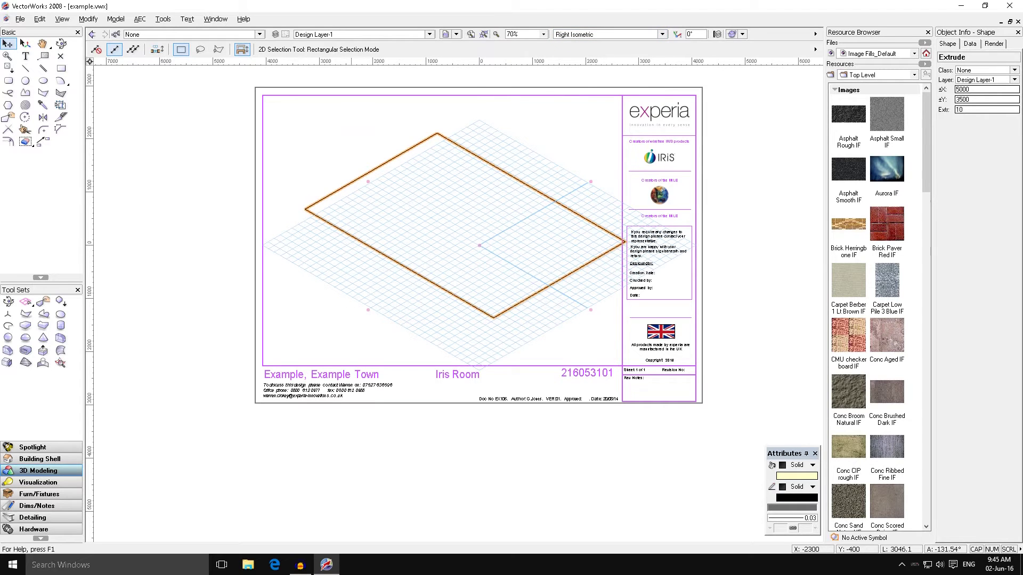
scroll(503, 324, "up", 10)
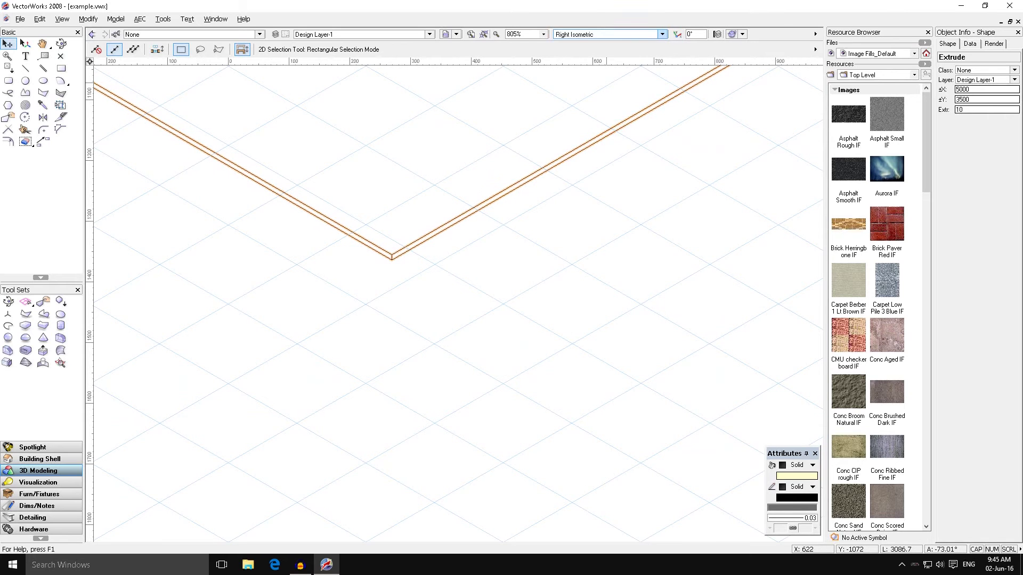
- Return to Top/Plan view and reselect the floor extrusion
left_click(662, 34)
left_click(586, 45)
scroll(575, 357, "down", 10)
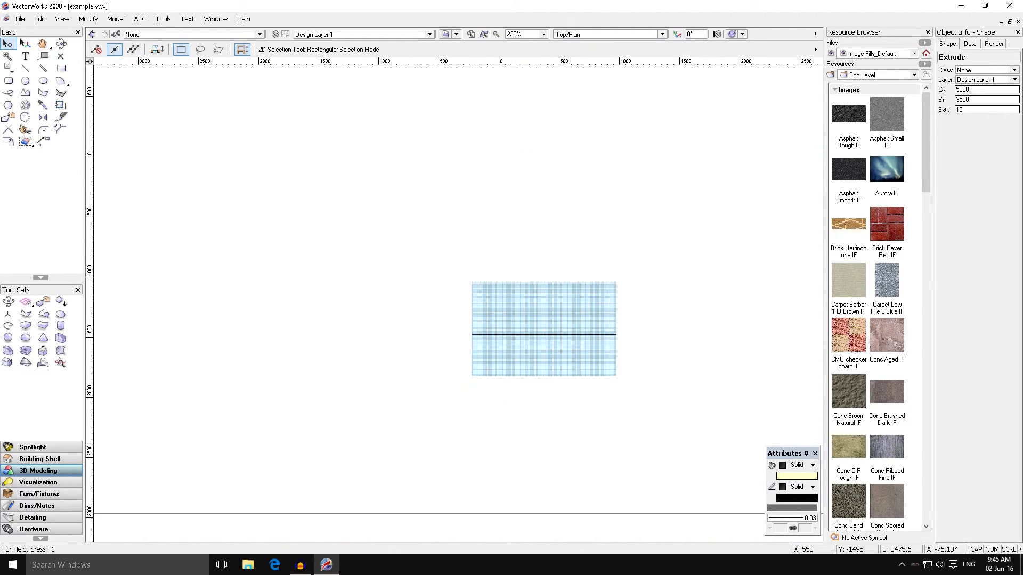
left_click(575, 360)
scroll(514, 142, "up", 2)
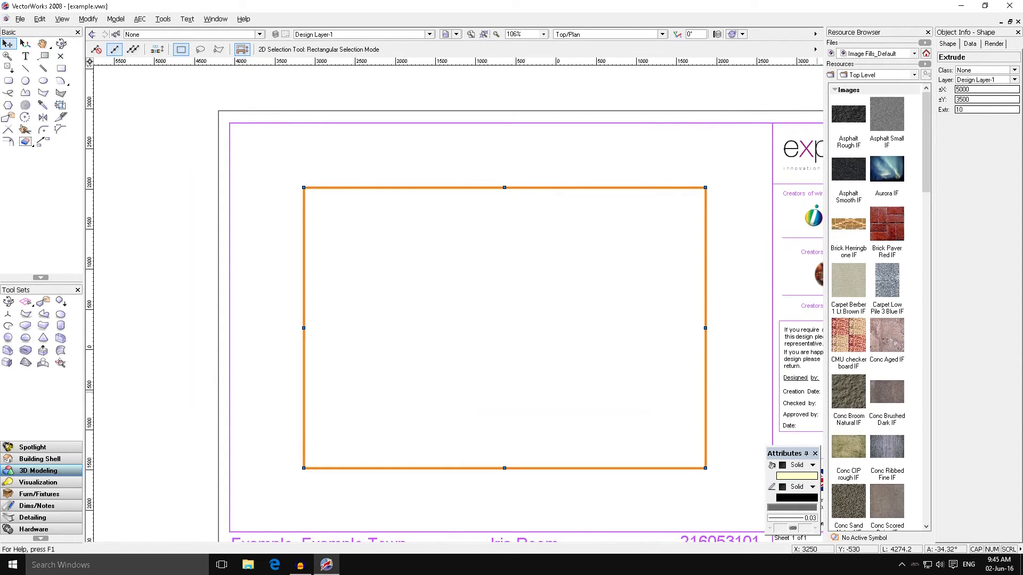
- Apply Carpet Low Pile 1 Blue from the Textures_Interior Finishes library to the floor
left_click(914, 54)
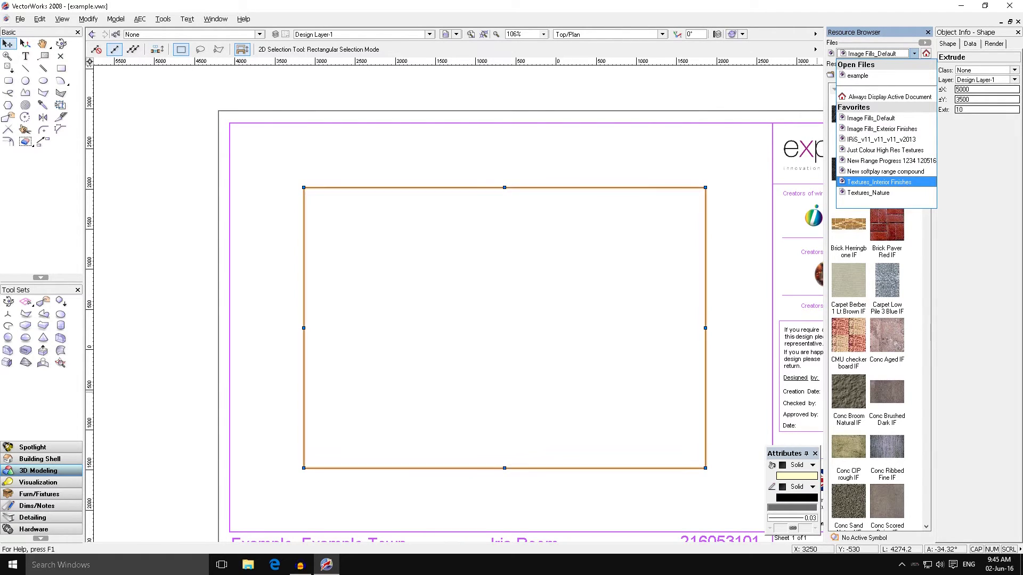
left_click(879, 182)
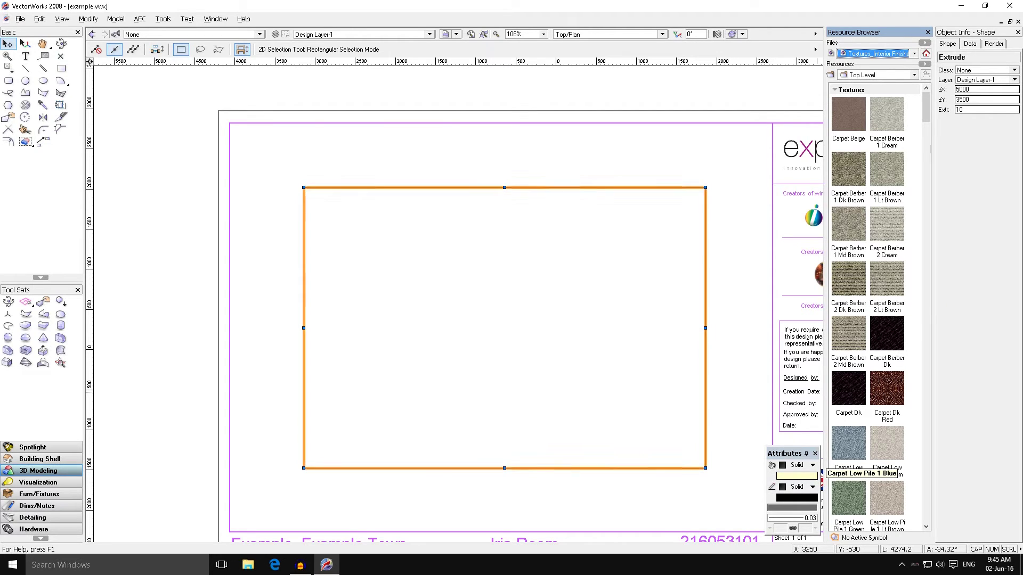
left_click(849, 445)
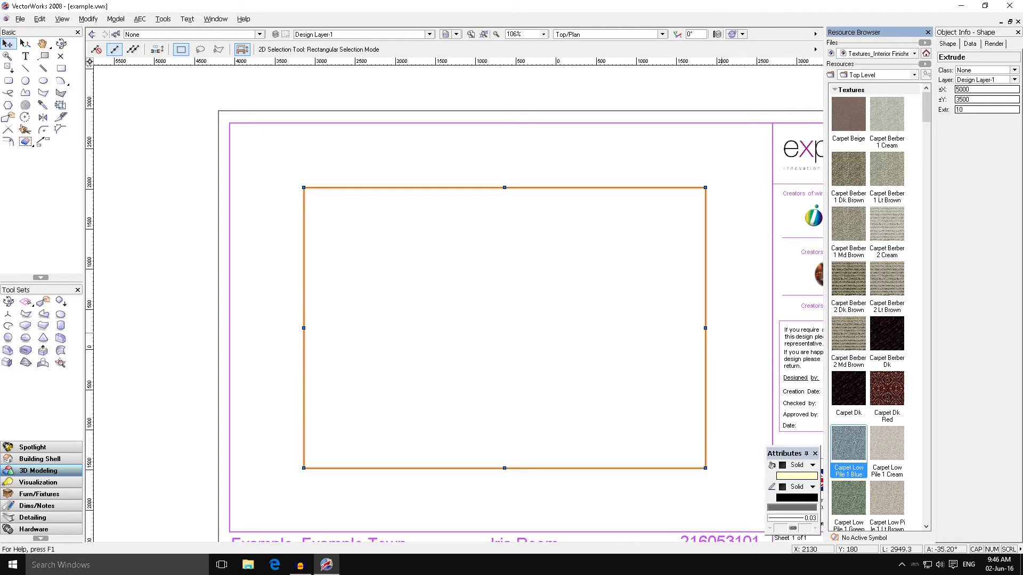
right_click(847, 445)
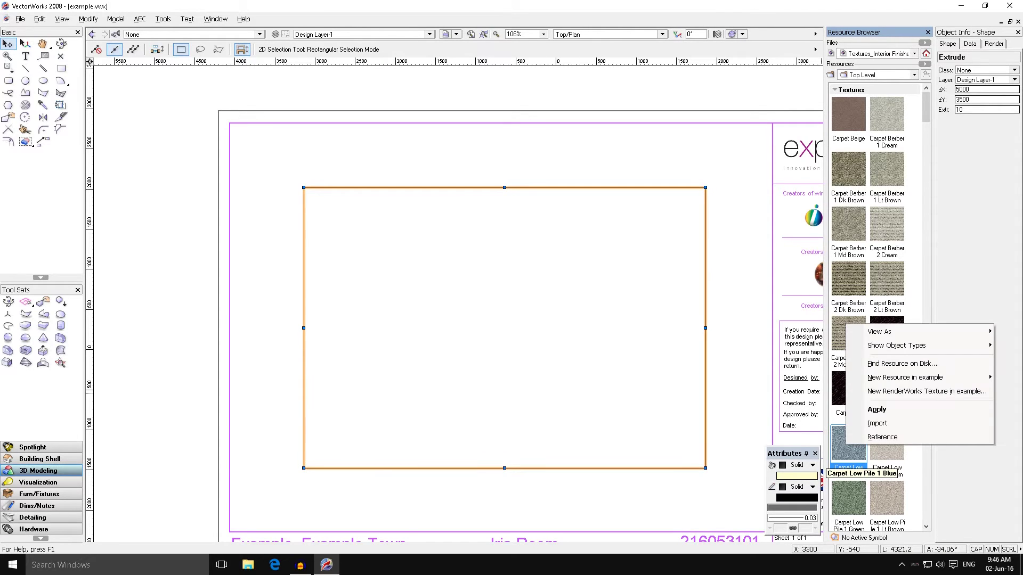
left_click(876, 409)
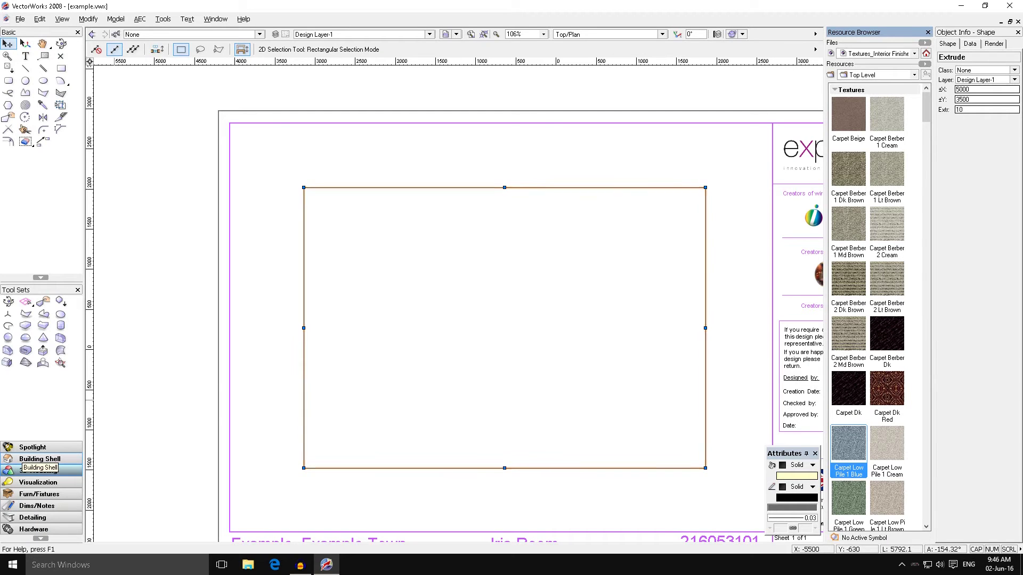
- Draw 150-thick, 2500-high walls along the floor corners, closing the loop at the start
left_click(40, 459)
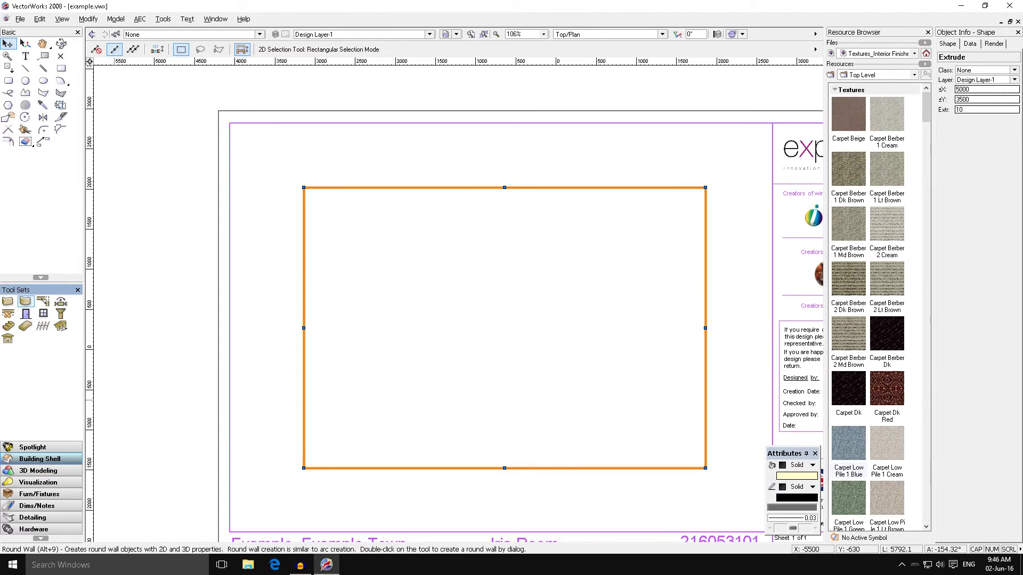
left_click(25, 313)
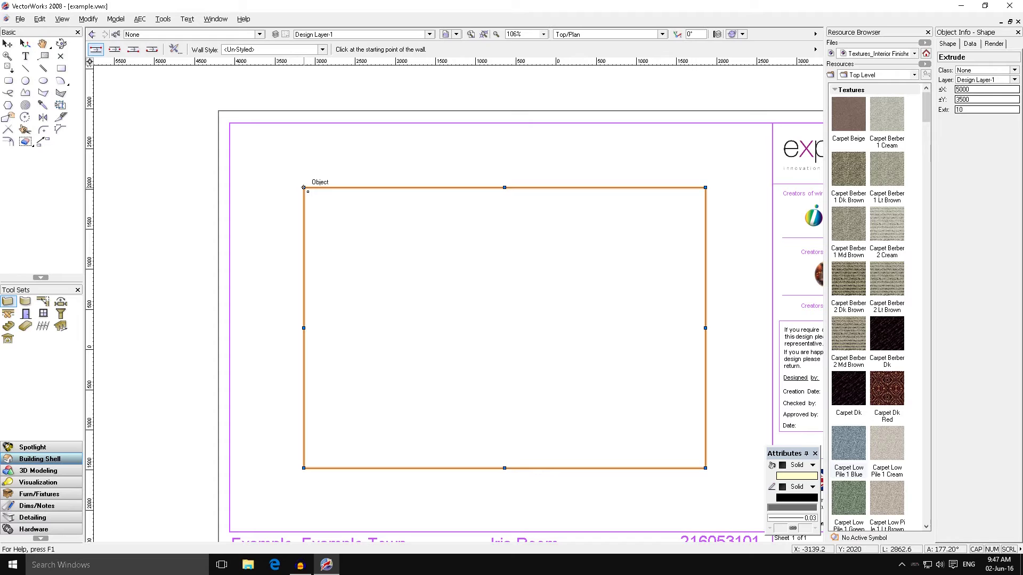
left_click(303, 188)
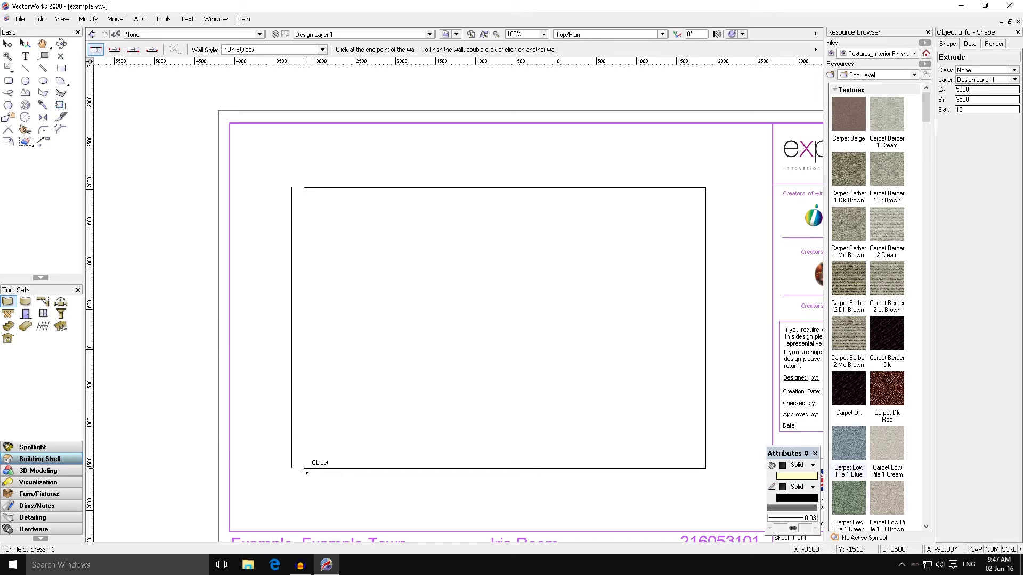
left_click(303, 469)
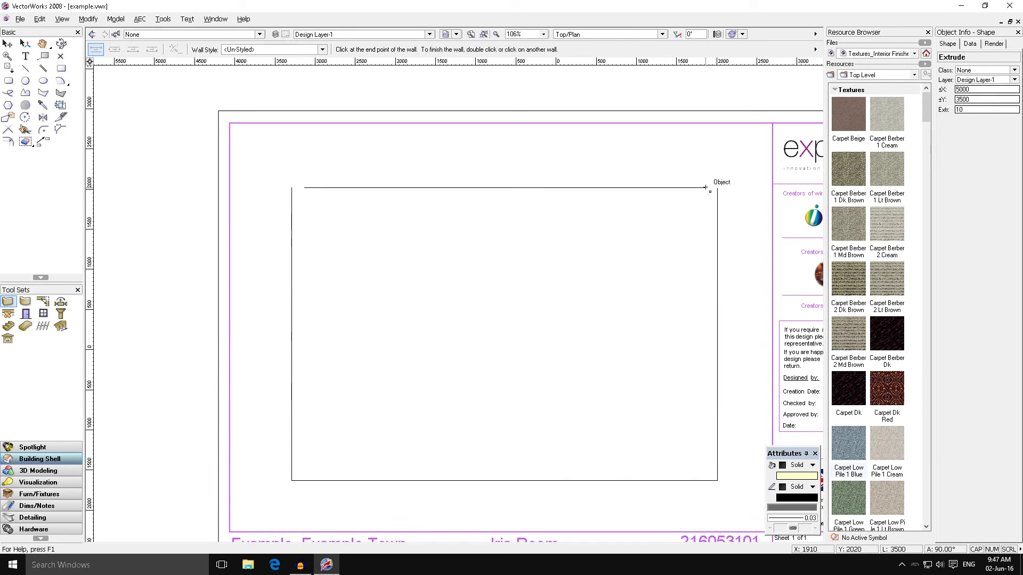
left_click(706, 188)
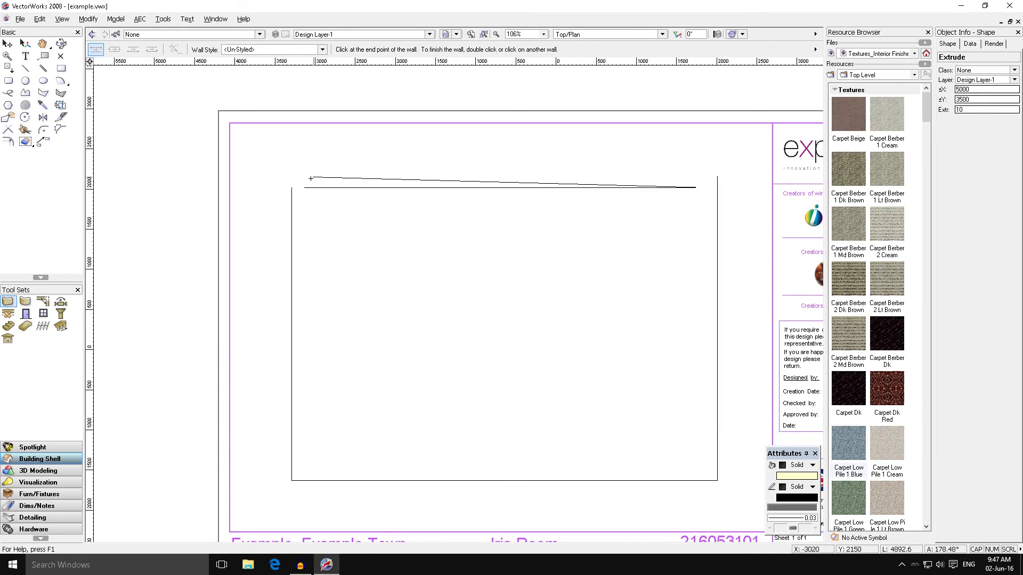
left_click(304, 188)
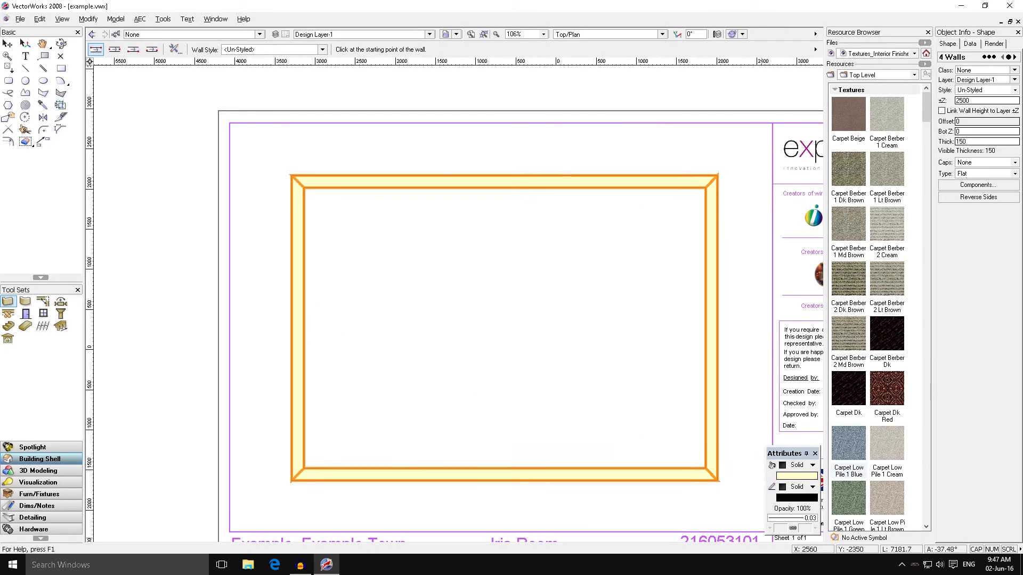
left_click(796, 475)
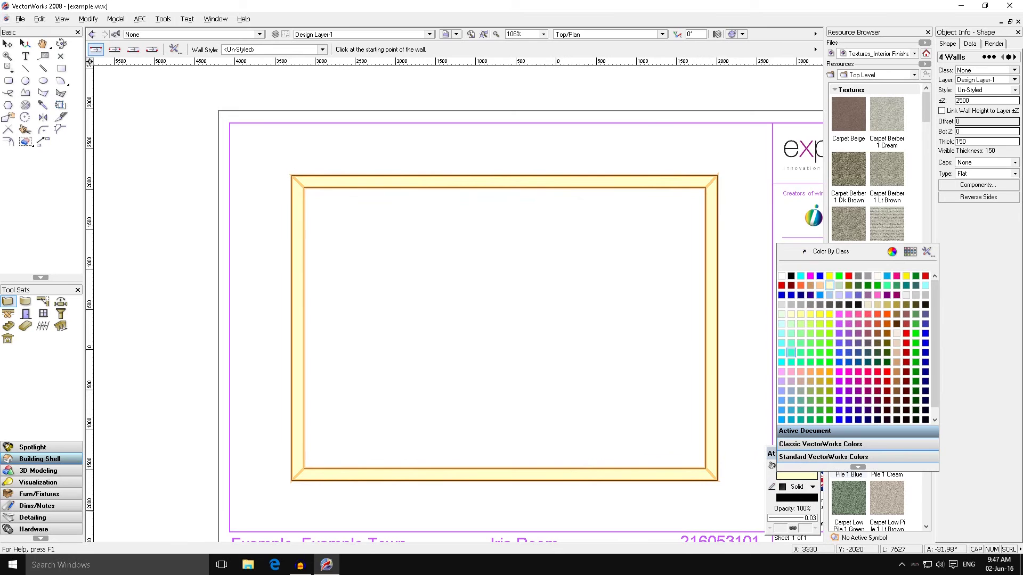
left_click(778, 279)
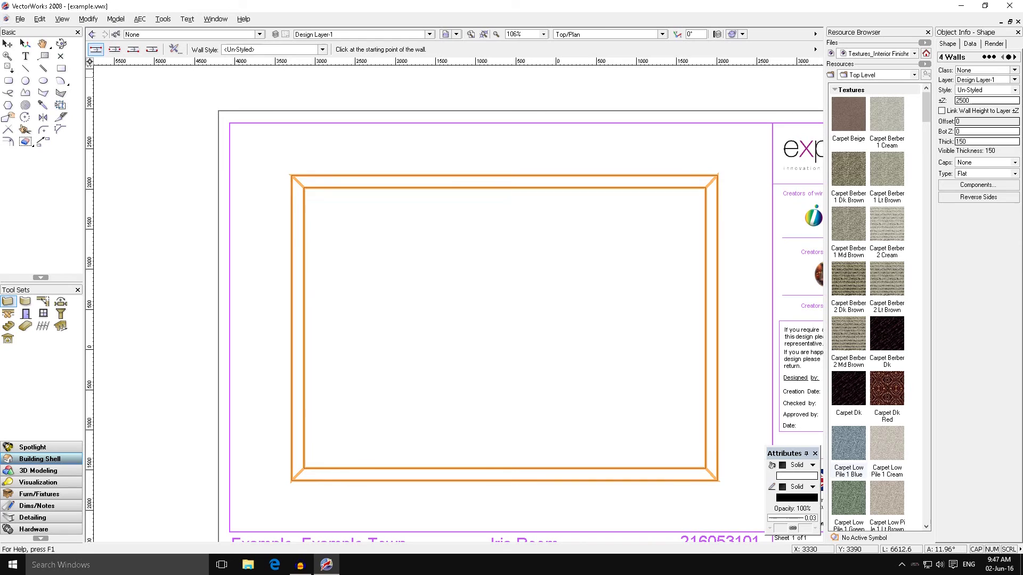
- Apply the Paint Almond texture from the Resource Browser to the selected walls
scroll(877, 303, "down", 5)
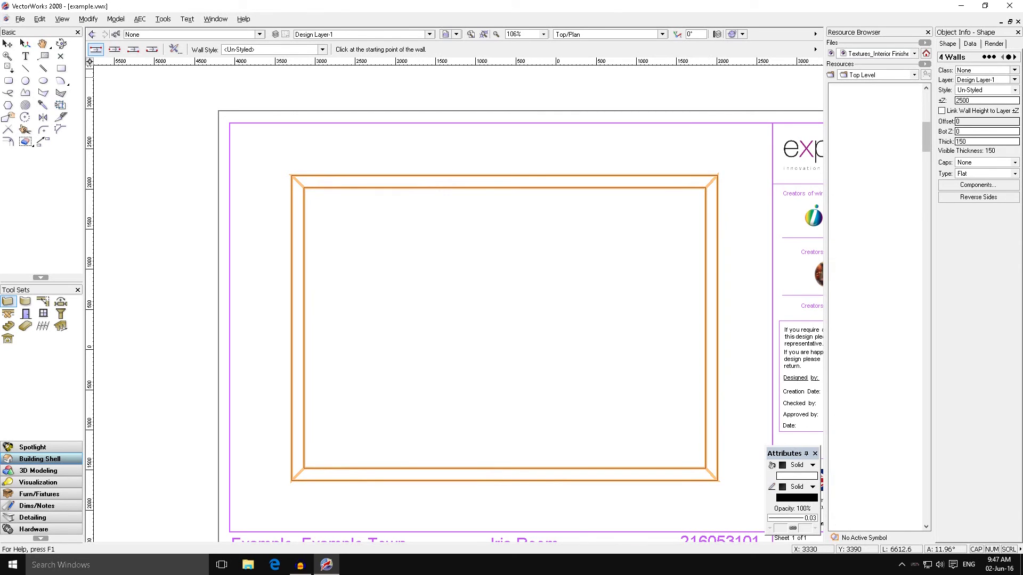
scroll(934, 362, "down", 6)
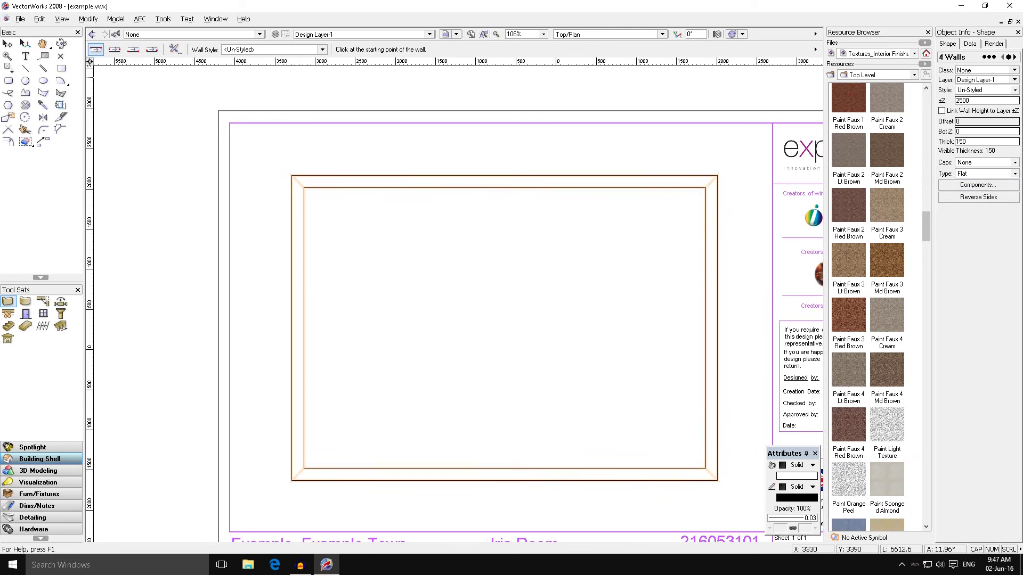
scroll(868, 303, "up", 5)
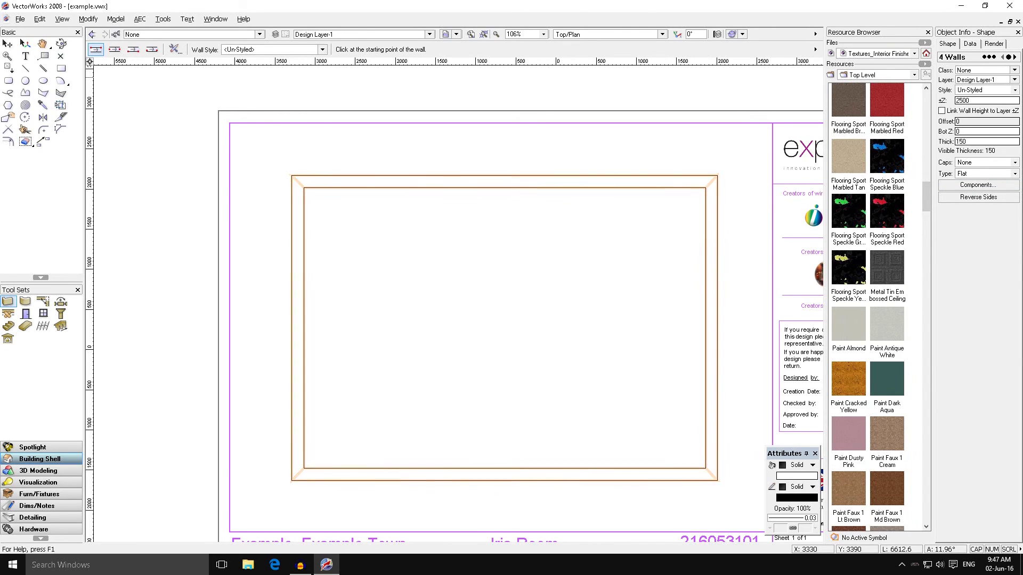
left_click(849, 324)
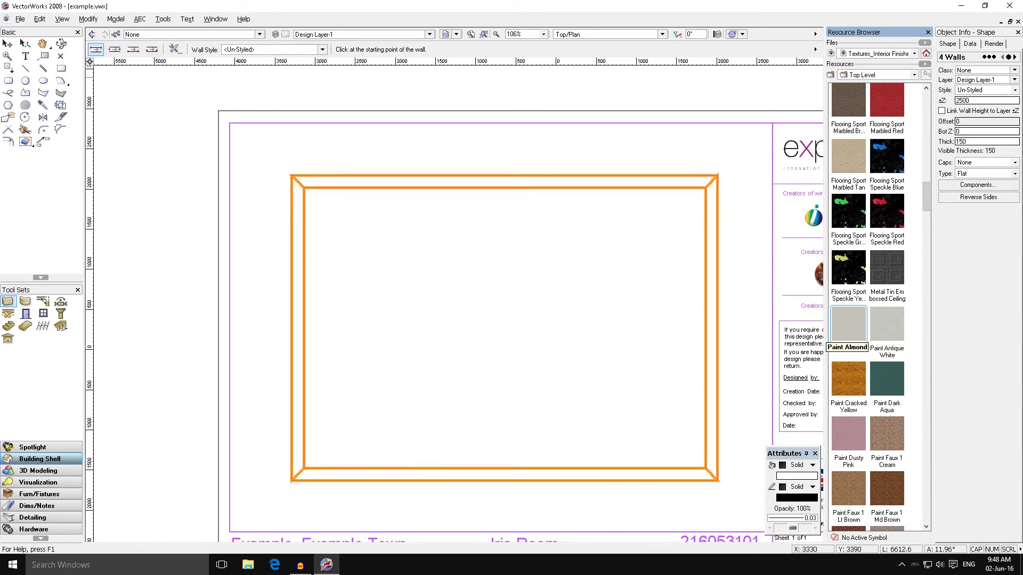
right_click(847, 332)
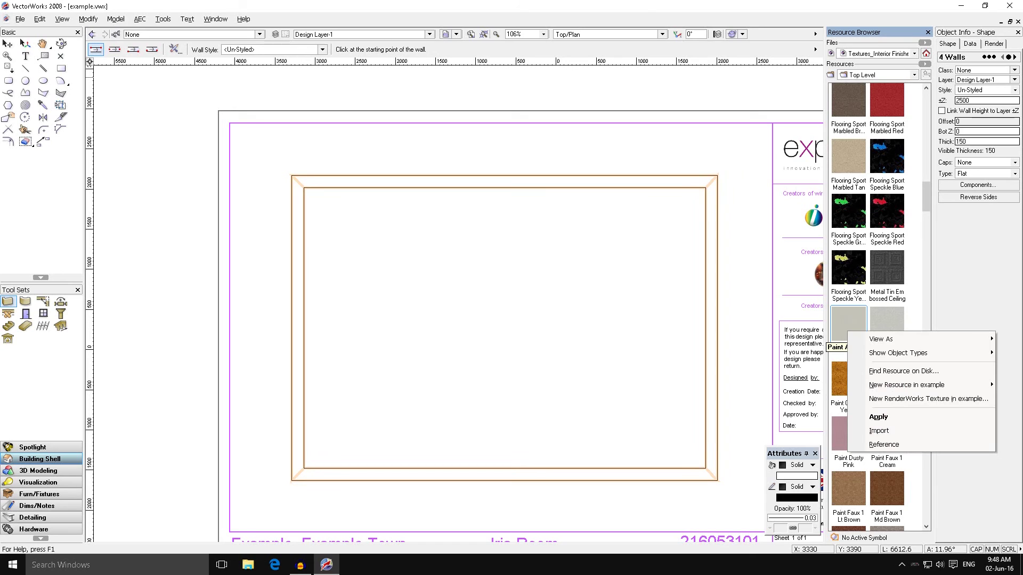
left_click(879, 416)
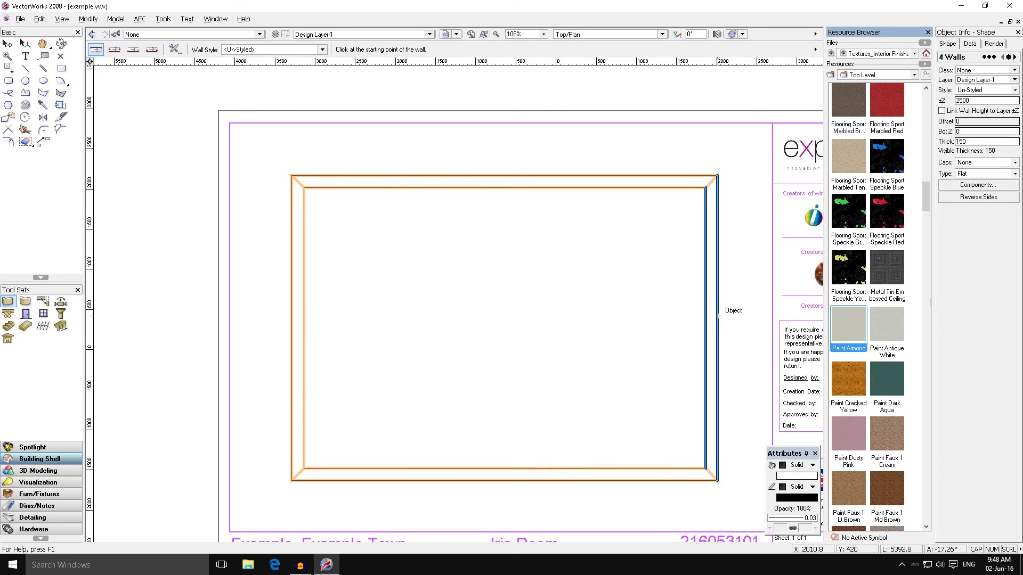
- Send the walls to the back, then select the floor slab inside them
right_click(718, 316)
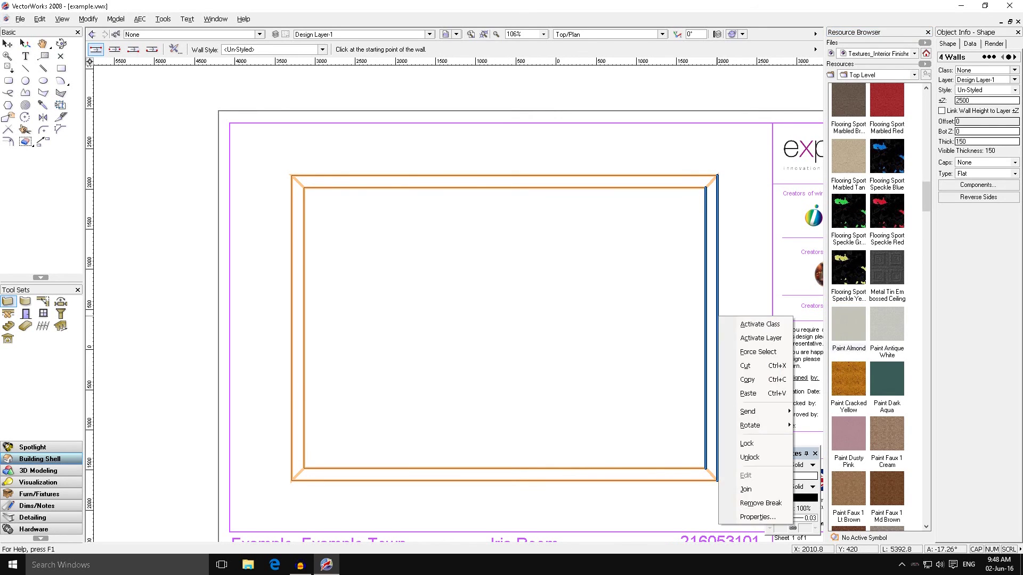
mouse_move(751, 411)
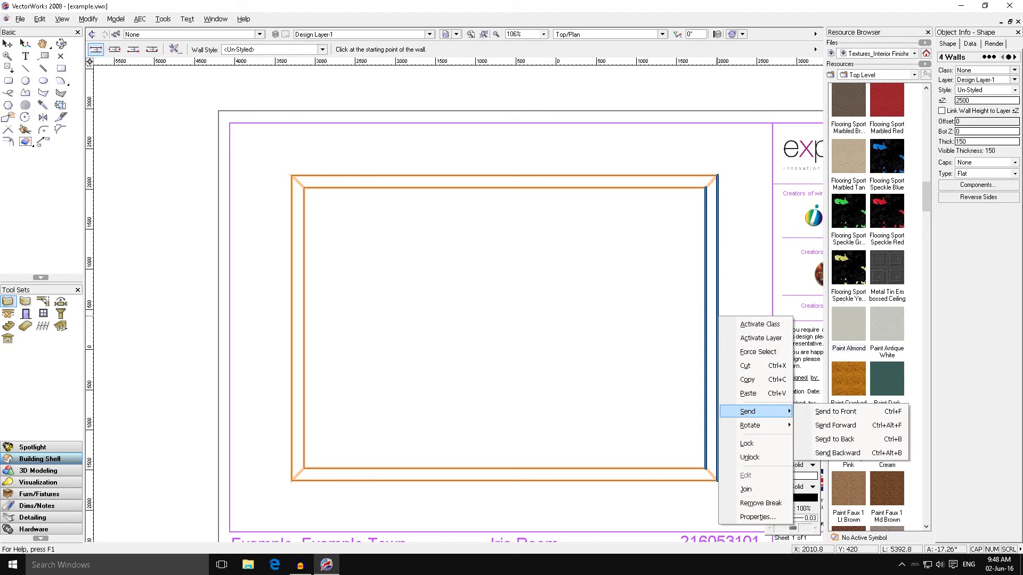
left_click(835, 439)
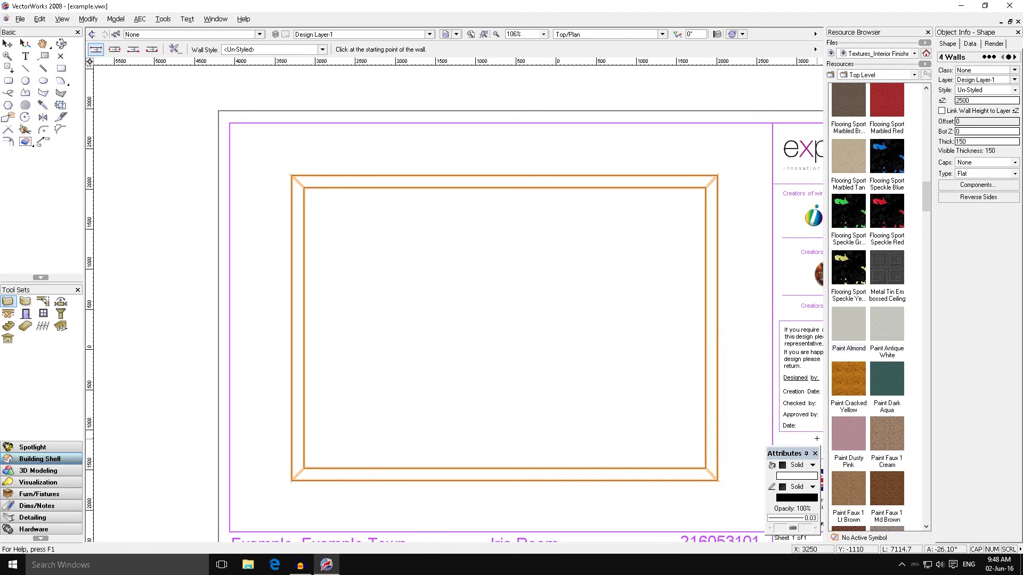
left_click(7, 43)
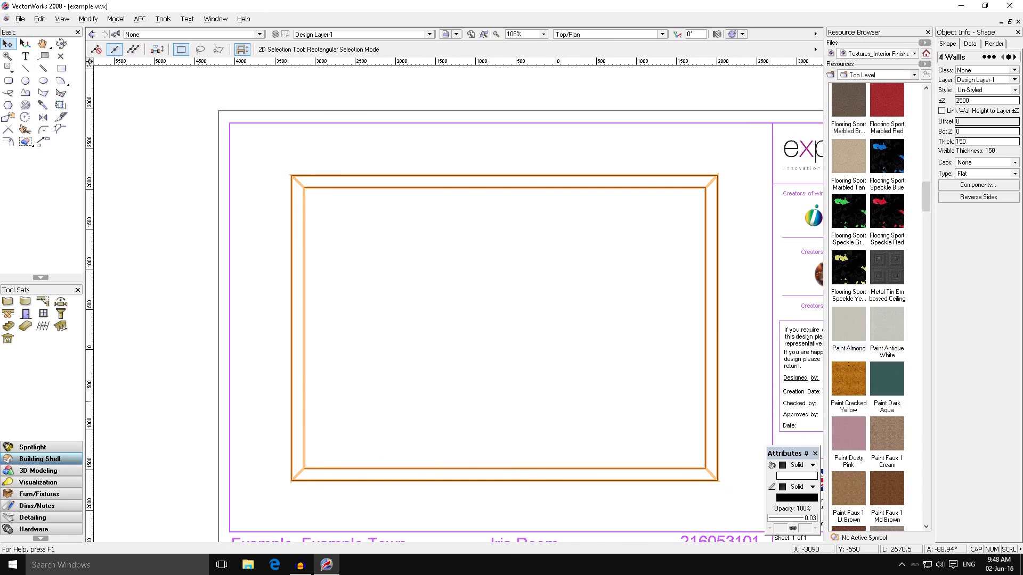
left_click(305, 403)
left_click(305, 403)
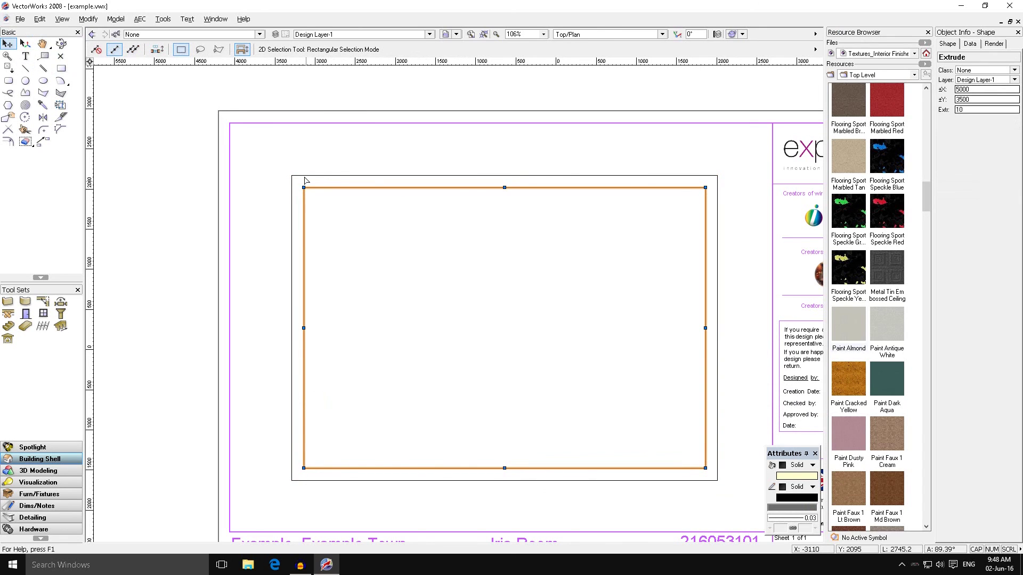